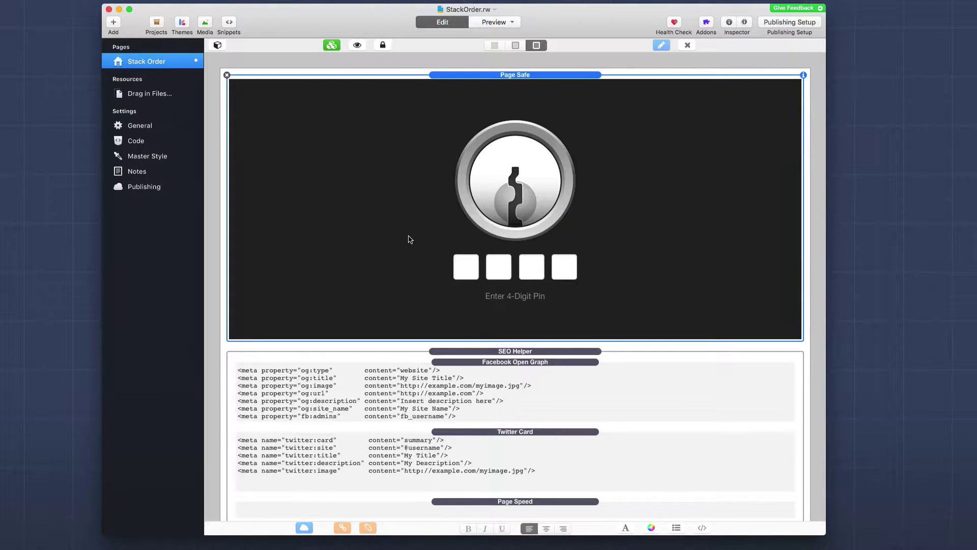
pyautogui.scroll(-20, 410, 239)
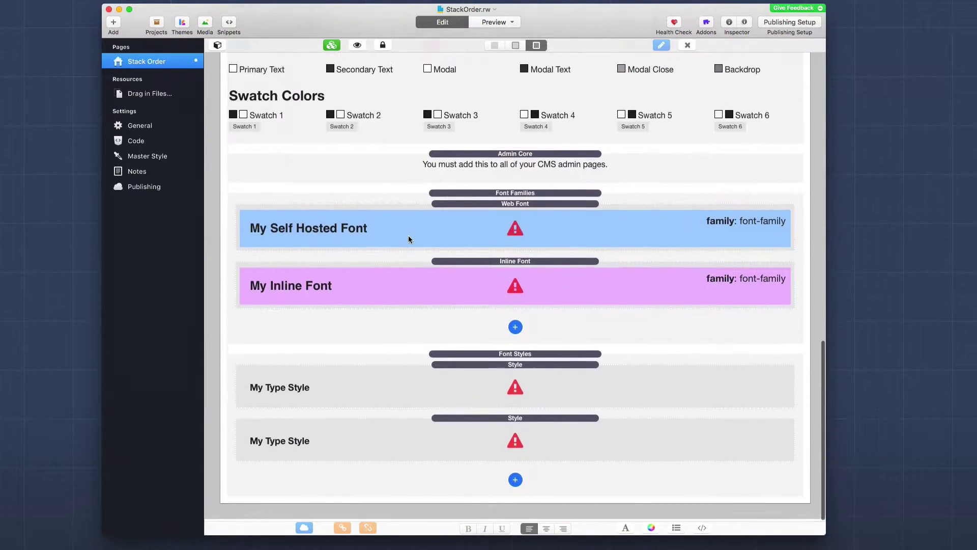
pyautogui.scroll(20, 410, 240)
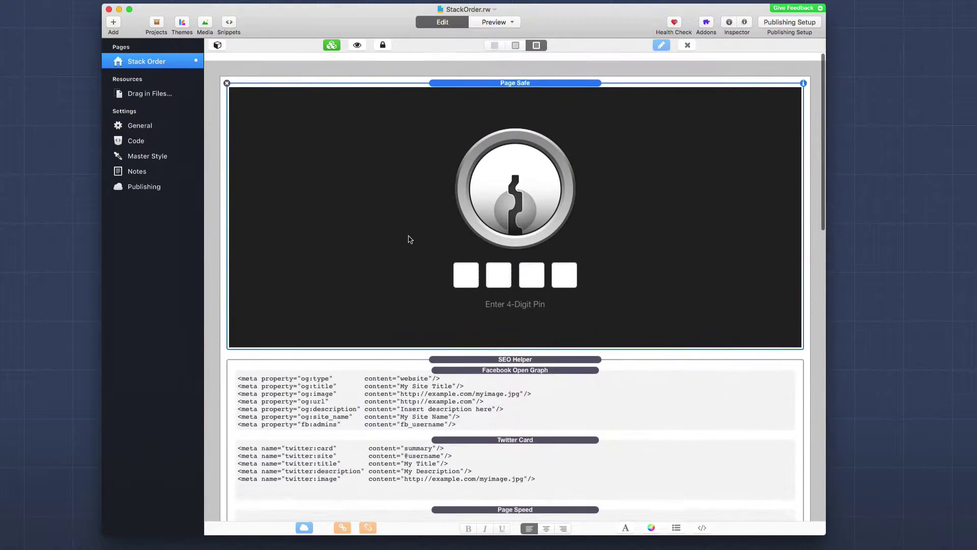
pyautogui.scroll(-20, 409, 238)
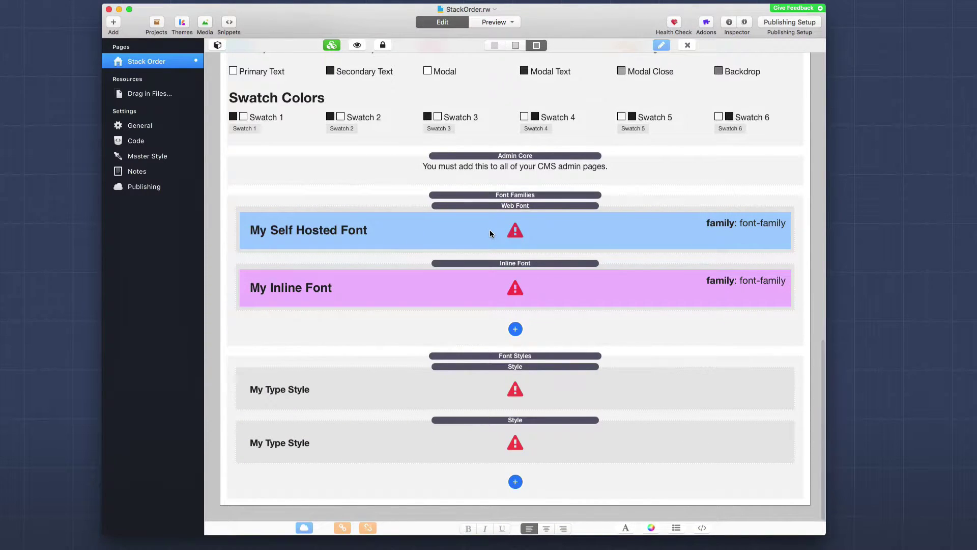
pyautogui.scroll(20, 491, 233)
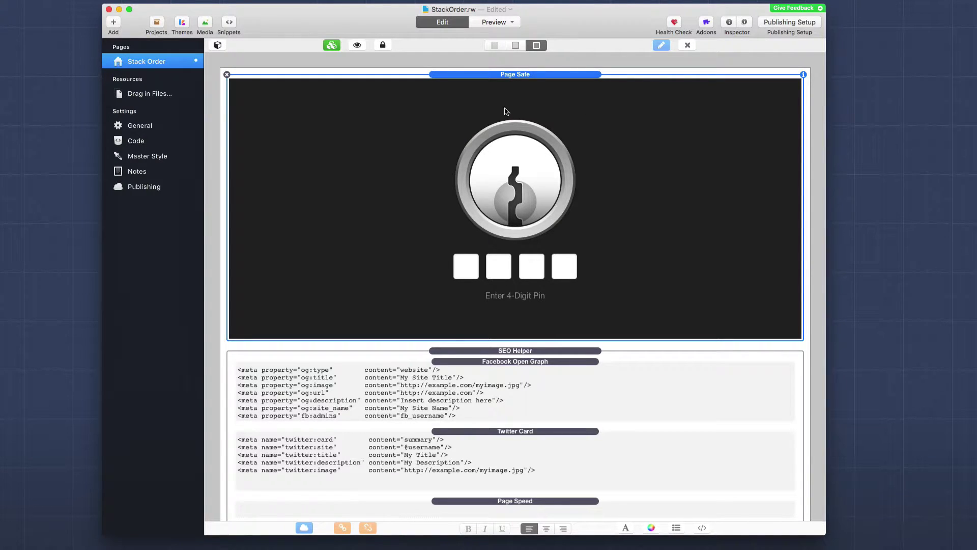
# Step: Hide Page Safe's PIN lock-screen content with the eye toggle, then select SEO Helper
pyautogui.click(356, 46)
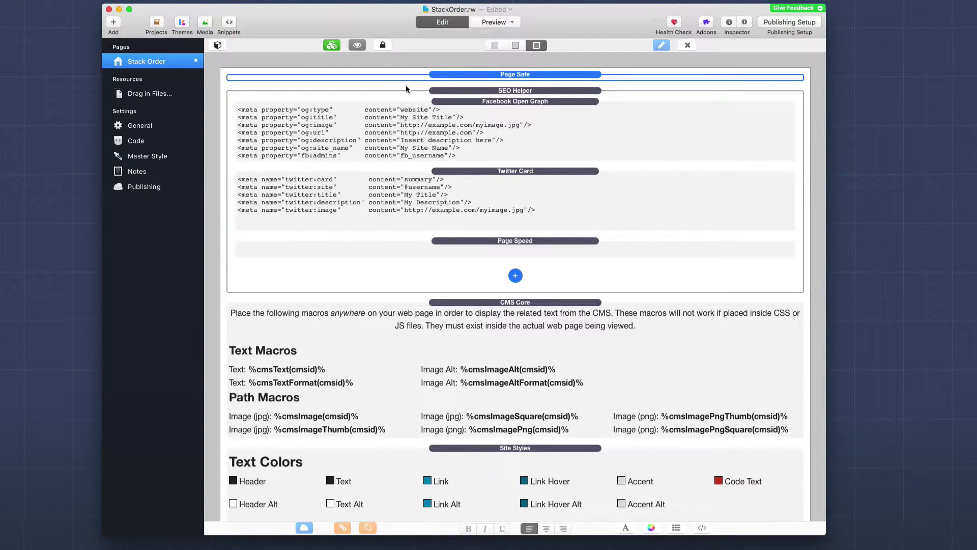
pyautogui.click(436, 90)
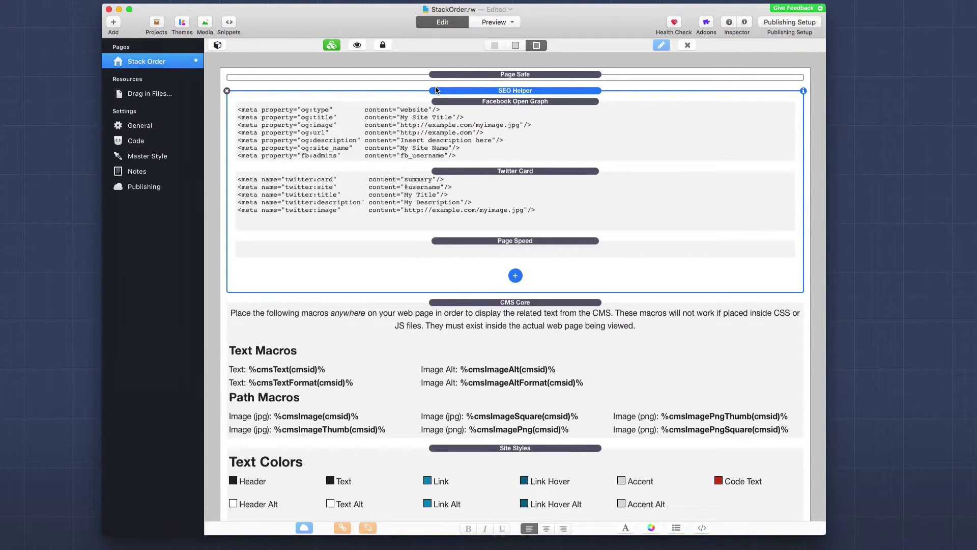
# Step: Hide SEO Helper's content and CMS Core's macro content, then select Site Styles
pyautogui.click(357, 45)
pyautogui.click(459, 125)
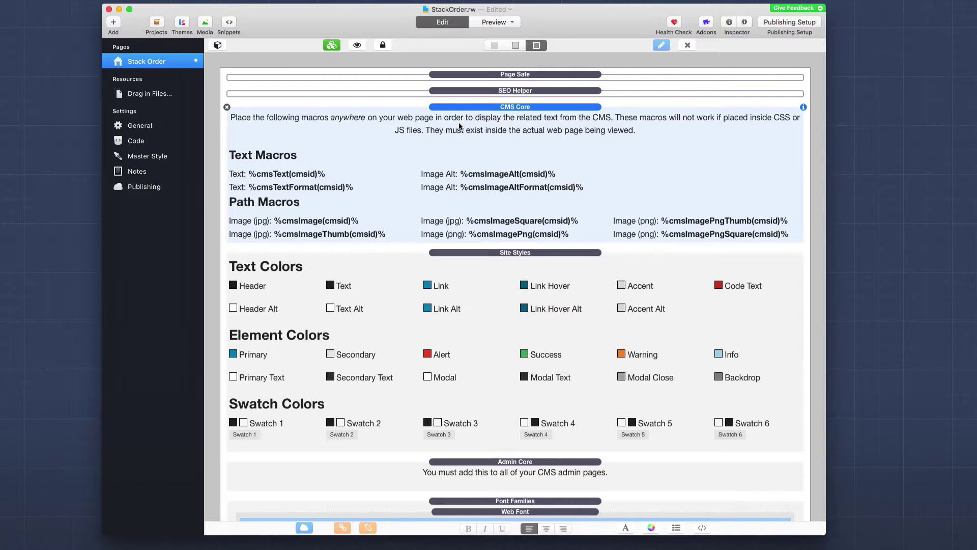
pyautogui.click(358, 45)
pyautogui.click(445, 153)
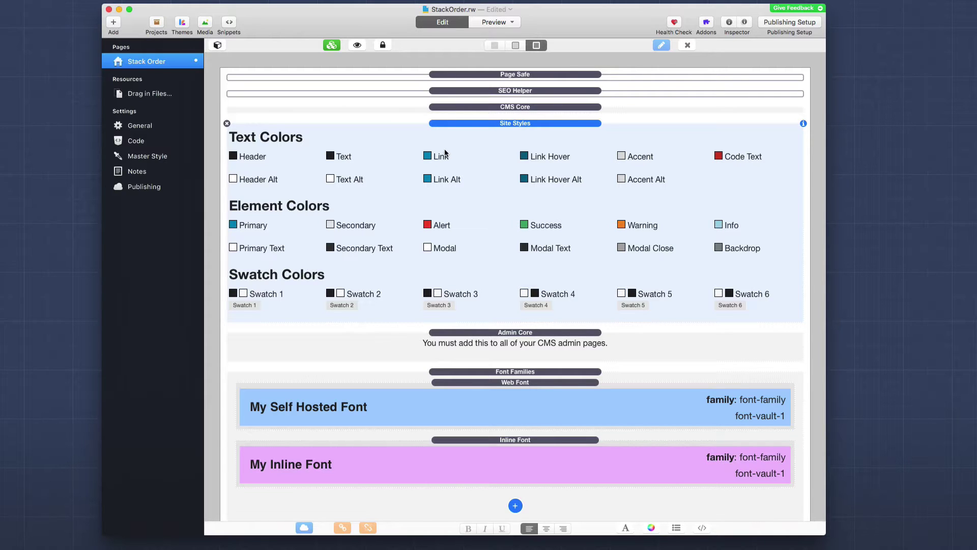
# Step: Hide Site Styles' text-colour content, then select Admin Core
pyautogui.click(358, 46)
pyautogui.click(477, 150)
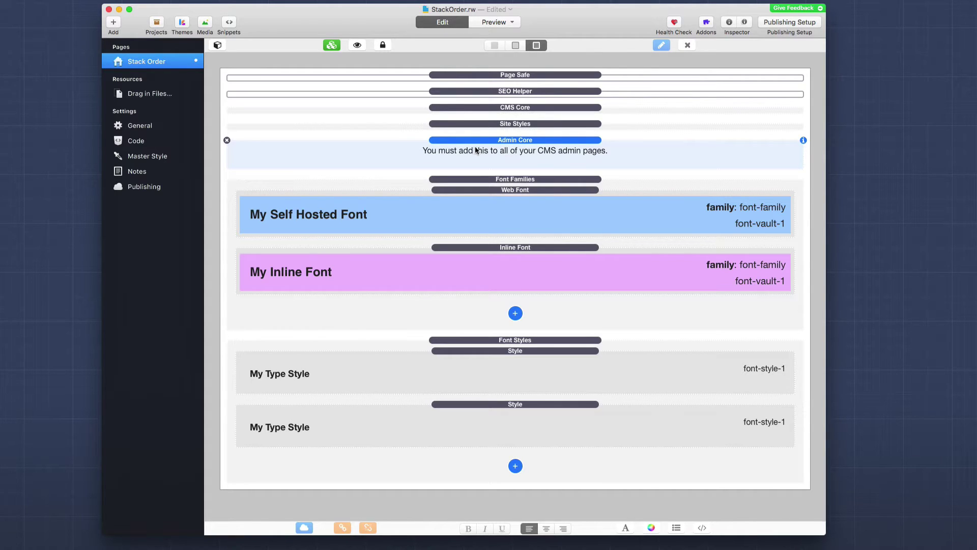
# Step: Hide Admin Core's admin note and Font Families' content, then select Font Styles
pyautogui.click(356, 45)
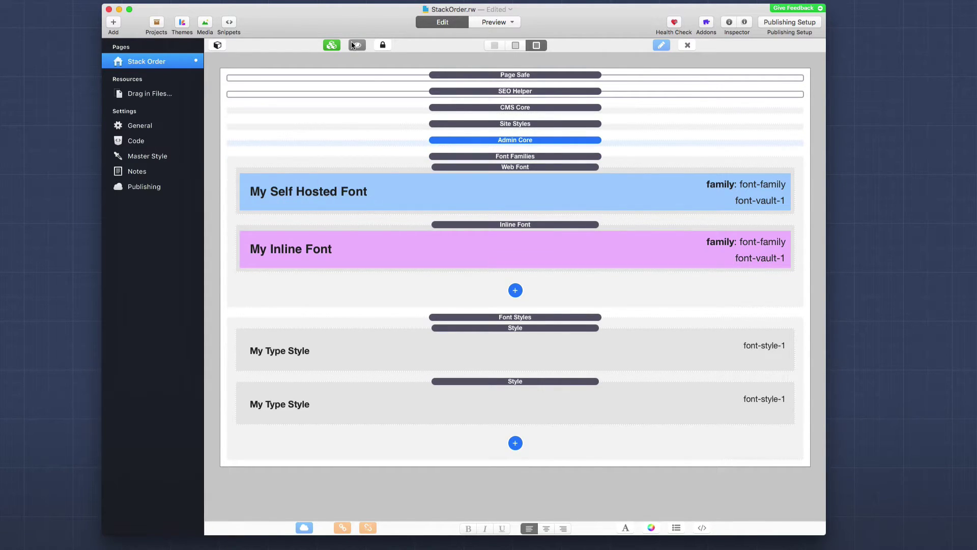
pyautogui.click(475, 157)
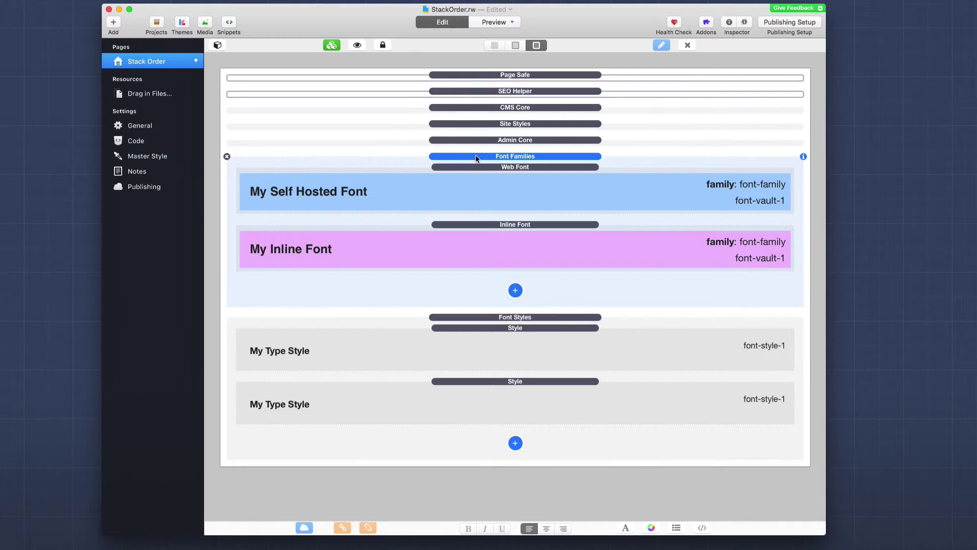
pyautogui.click(358, 44)
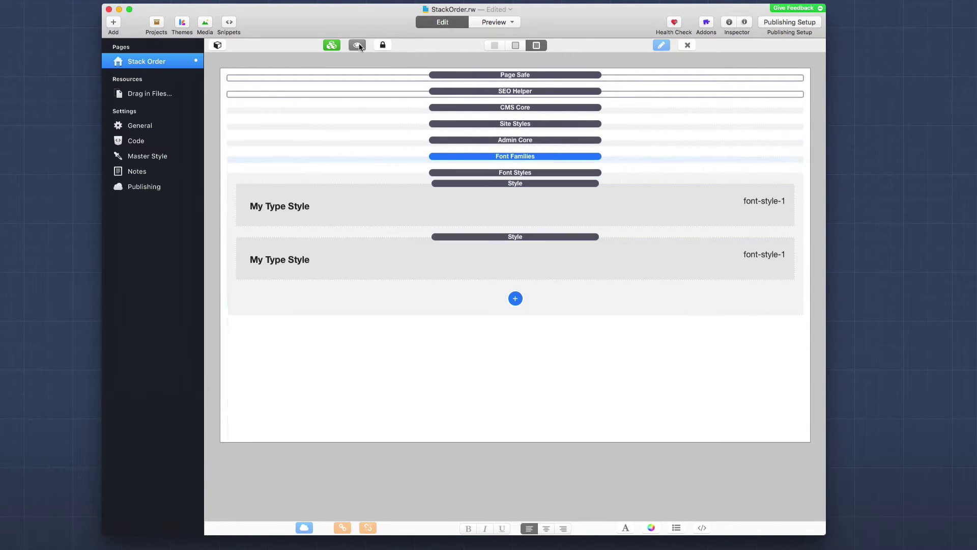
pyautogui.click(454, 173)
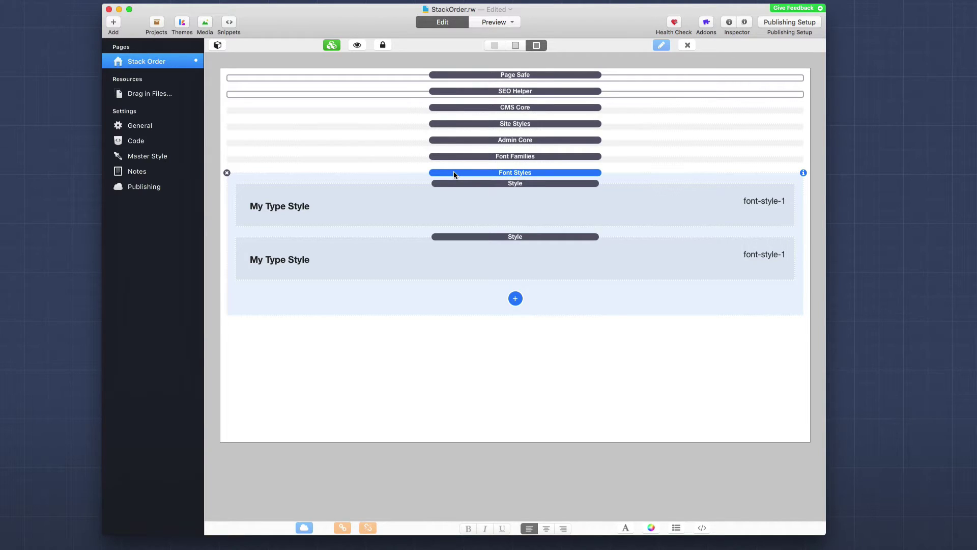
# Step: Hide Font Styles, then select each stack from Page Safe to Font Styles to verify the order
pyautogui.click(358, 45)
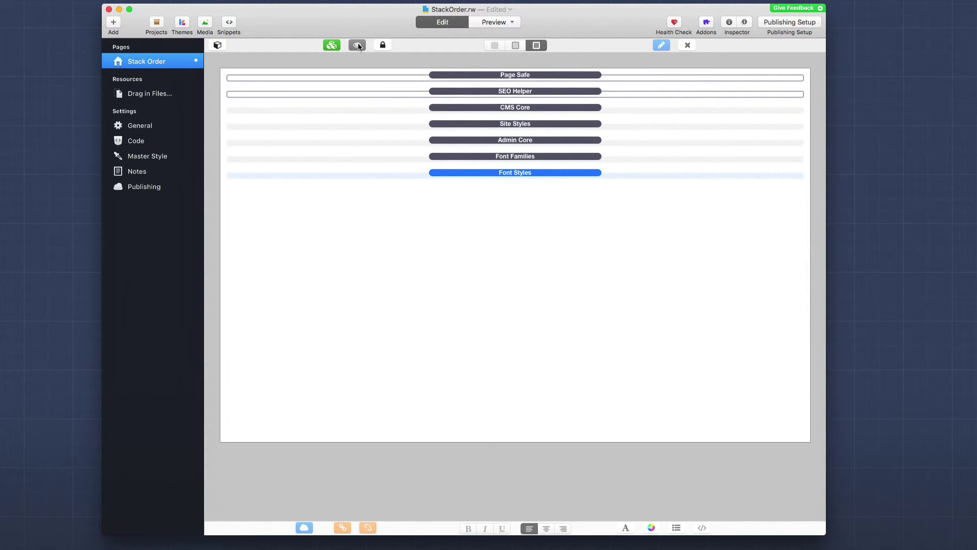
pyautogui.click(515, 76)
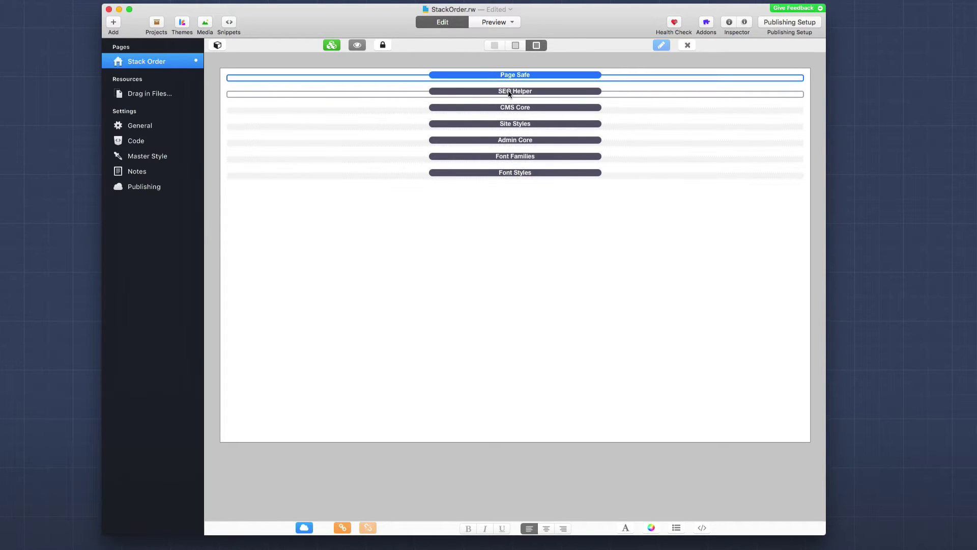
pyautogui.click(508, 93)
pyautogui.click(508, 106)
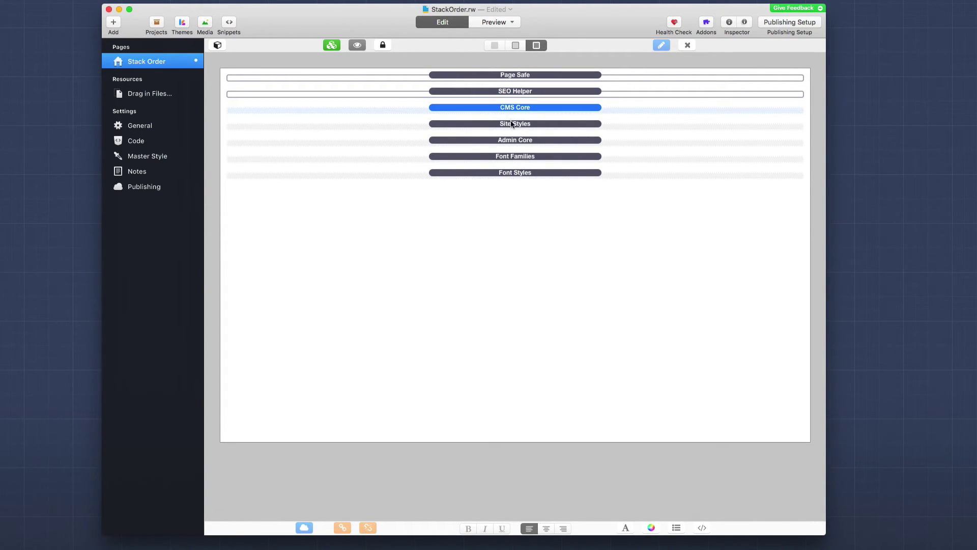
pyautogui.click(511, 124)
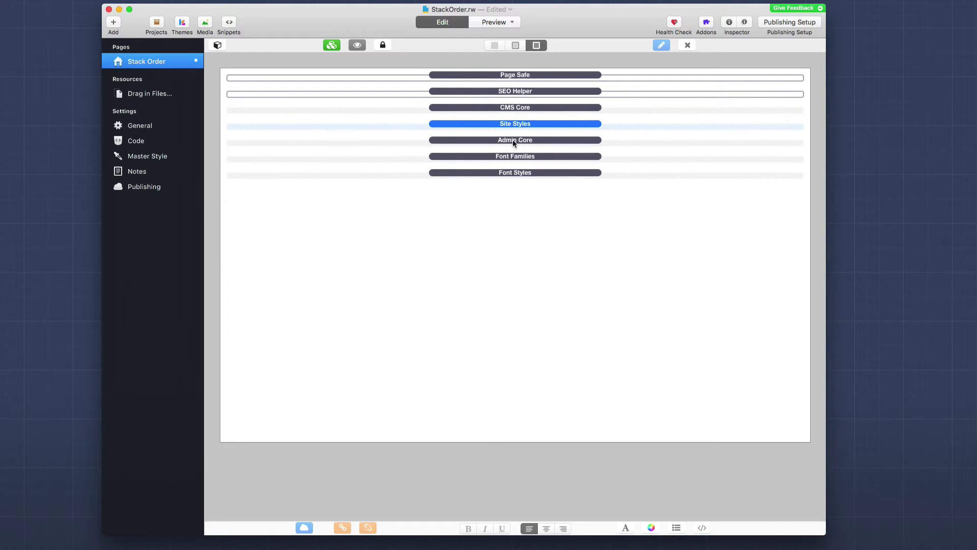
pyautogui.click(513, 142)
pyautogui.click(516, 158)
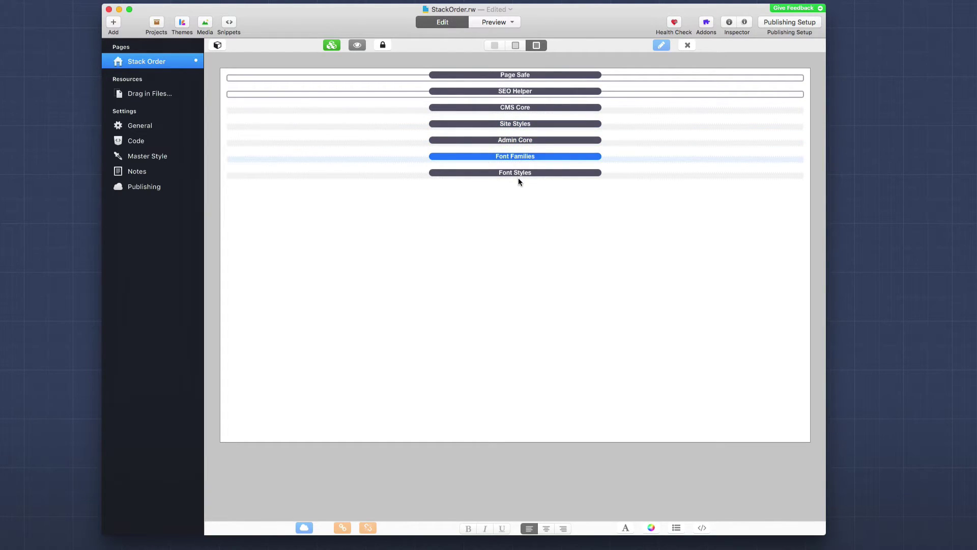
pyautogui.click(519, 176)
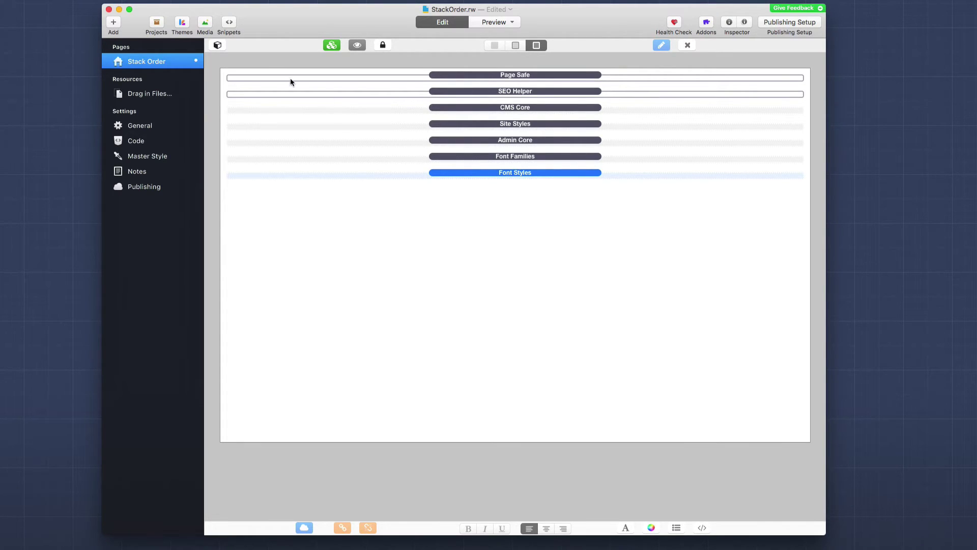
# Step: Wrap the seven stacks in a 1 Column, convert it into Partial 3087687, and re-show Page Safe
pyautogui.press('super+z')
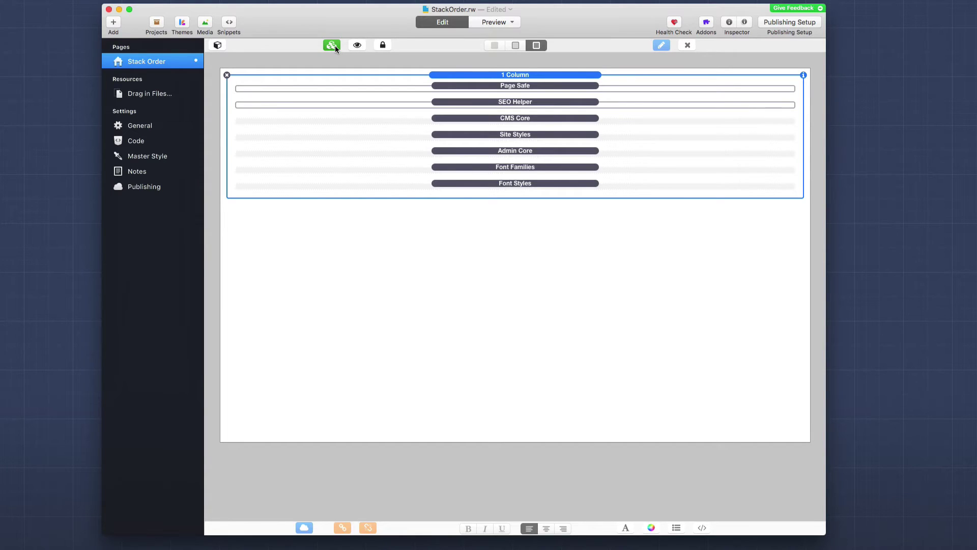
pyautogui.click(335, 46)
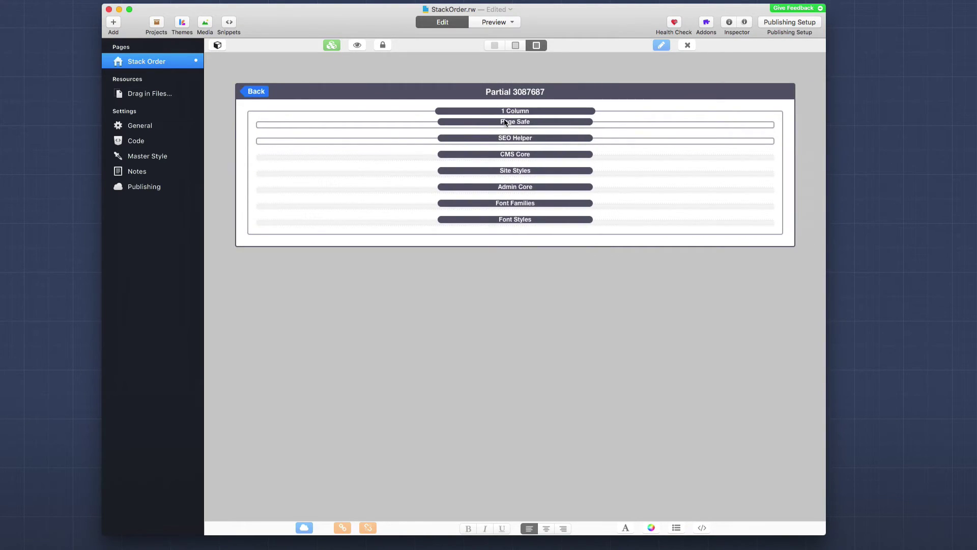
pyautogui.click(504, 121)
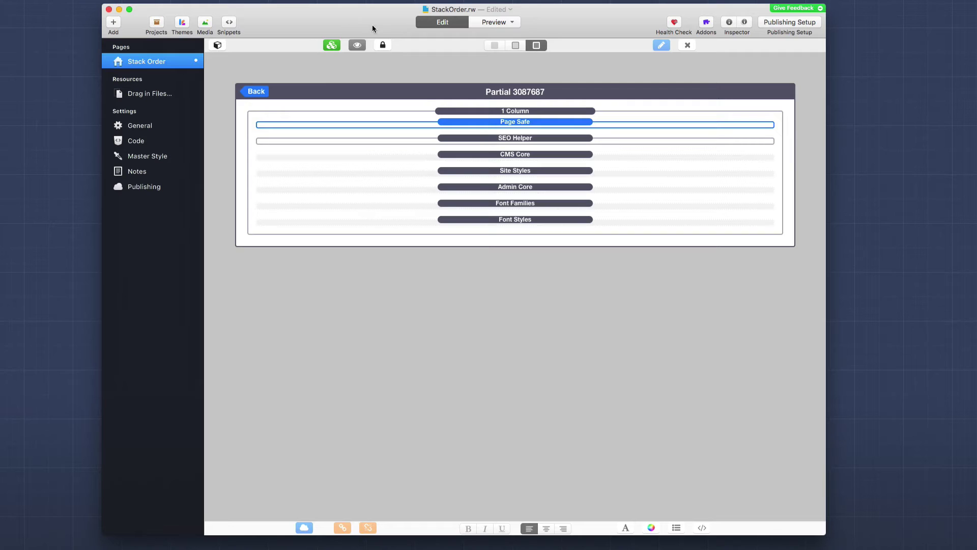
pyautogui.click(358, 45)
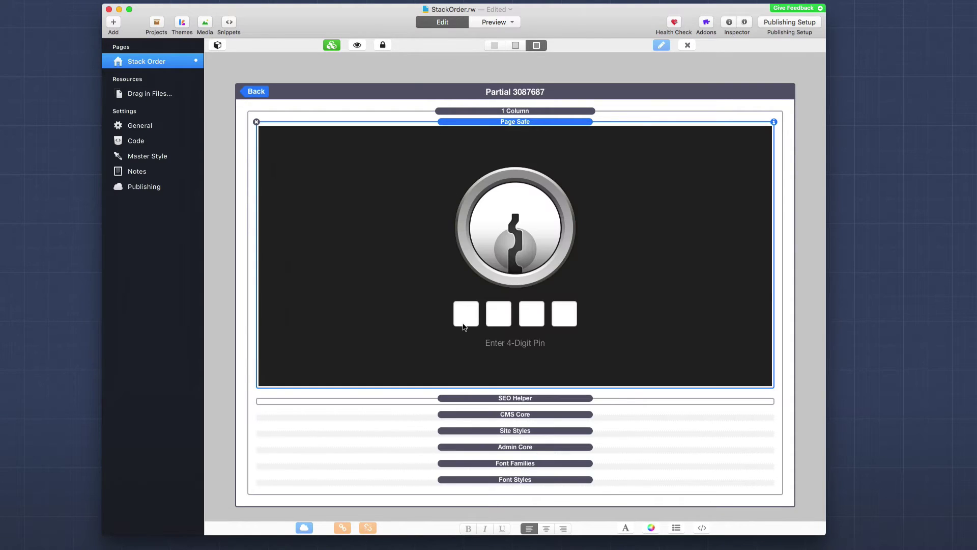
# Step: Re-show SEO Helper's meta-tag preview, then return from the partial editor to the page
pyautogui.click(474, 399)
pyautogui.click(358, 45)
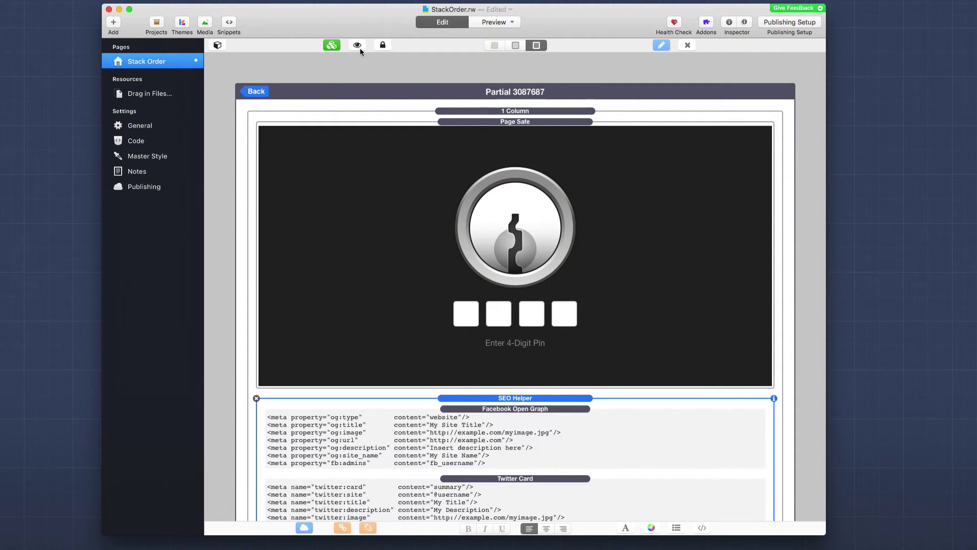
pyautogui.scroll(-5, 520, 365)
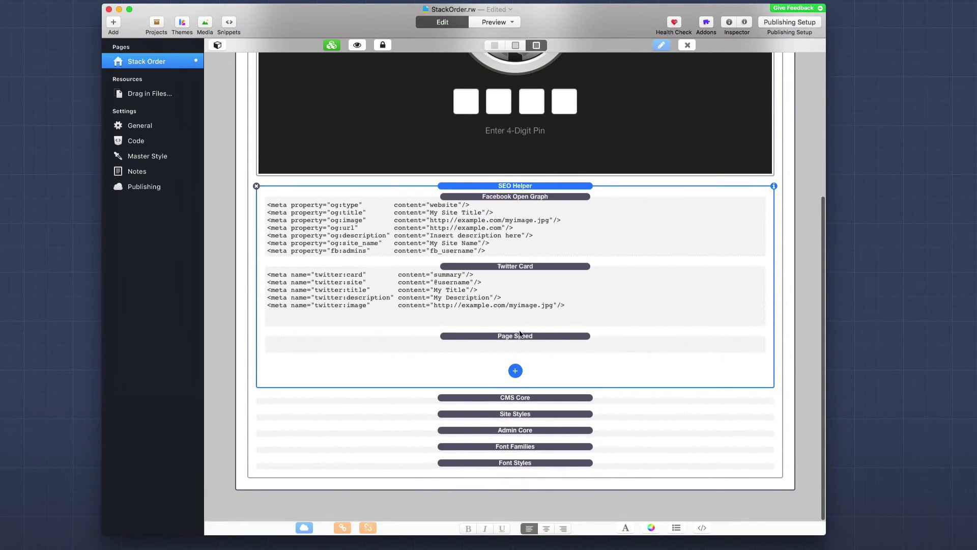
pyautogui.doubleClick(477, 279)
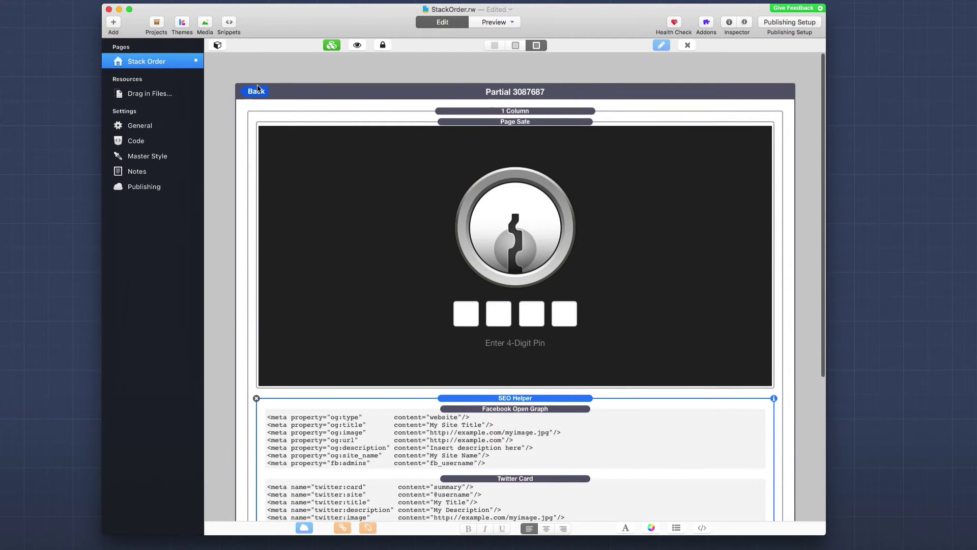
pyautogui.click(256, 91)
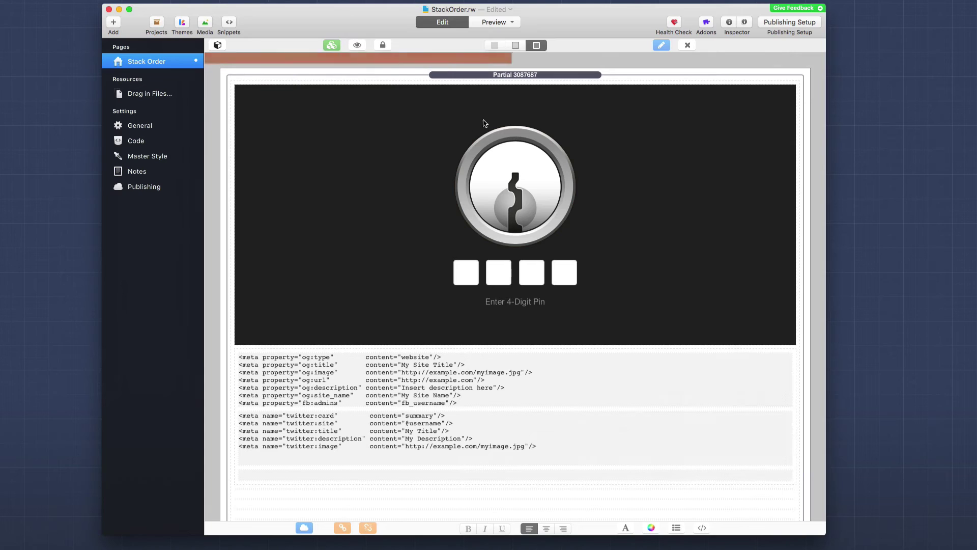
# Step: Select Partial 3087687, hide and re-show its contents, then open it for editing
pyautogui.click(516, 83)
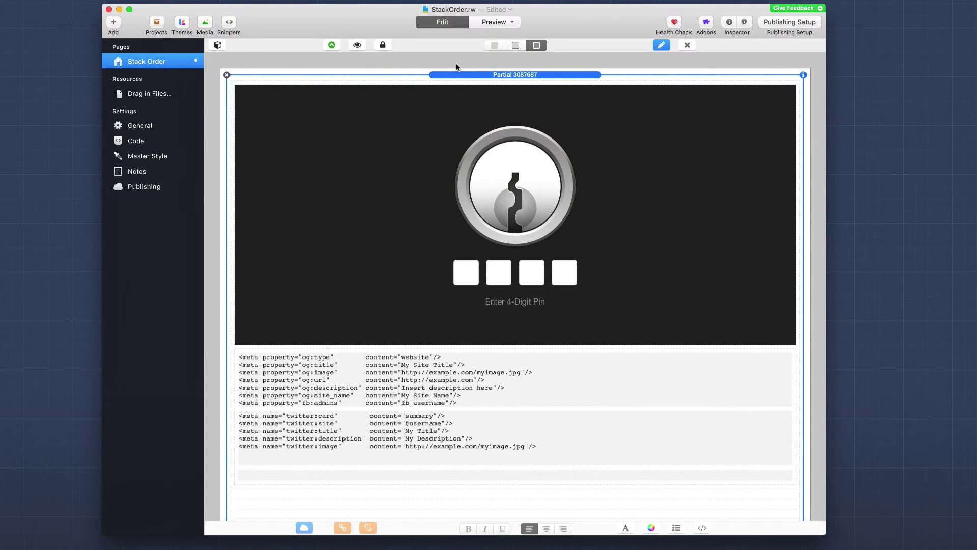
pyautogui.click(357, 46)
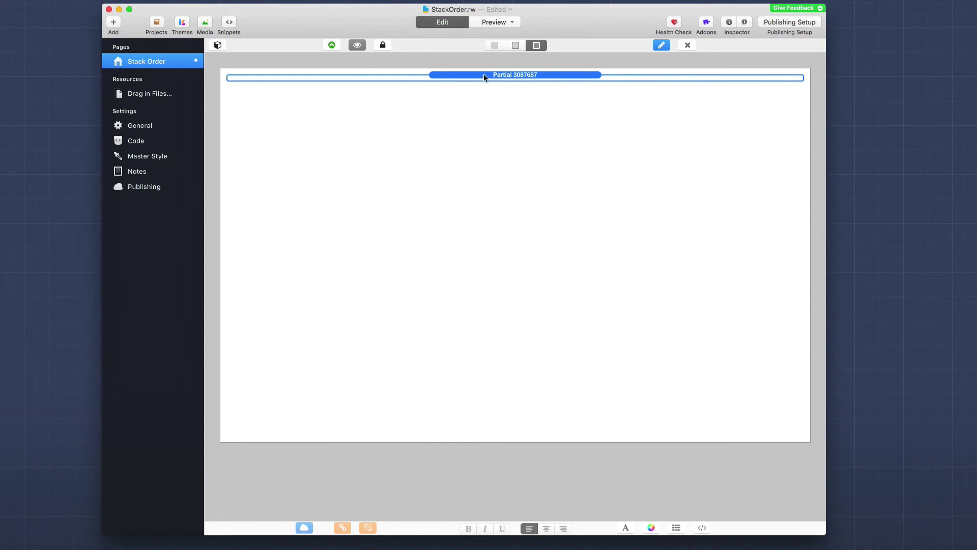
pyautogui.click(357, 45)
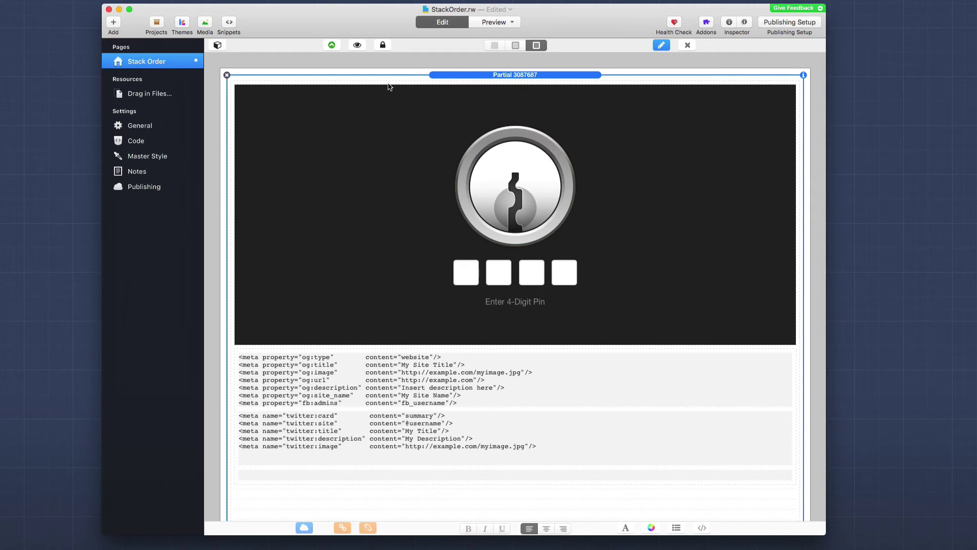
pyautogui.doubleClick(497, 86)
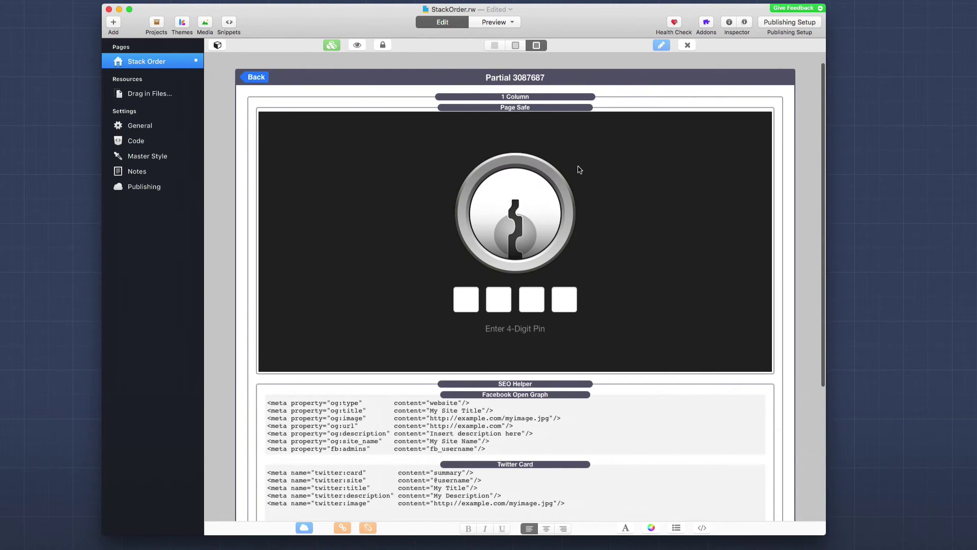